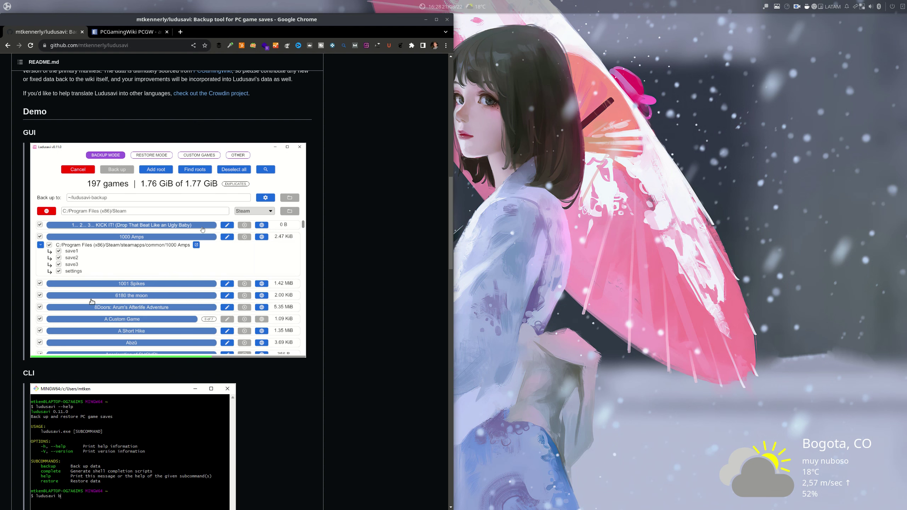
# Read the Ludusavi README's demo, installation, usage, configuration and comparison sections, and return to the repository's file list
pyautogui.scroll(-3, 404, 380)
pyautogui.scroll(-5, 403, 376)
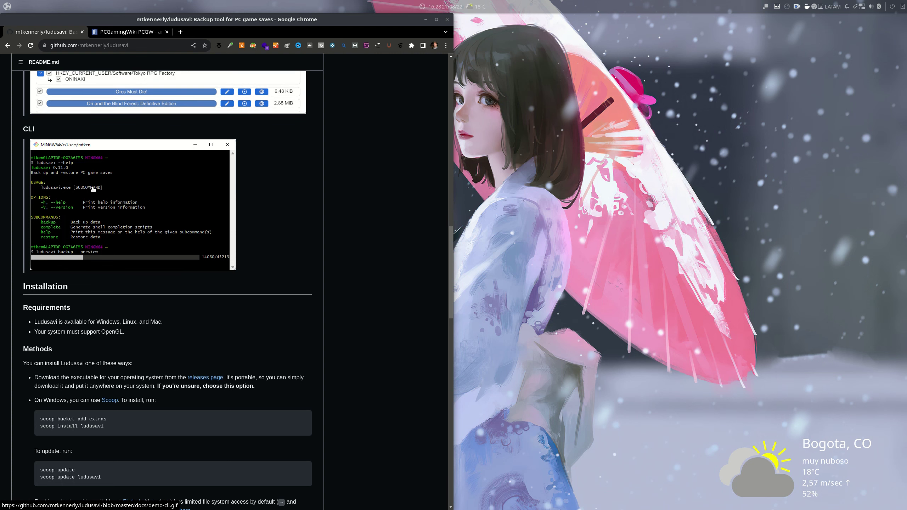
pyautogui.scroll(-1, 399, 369)
pyautogui.scroll(-2, 398, 369)
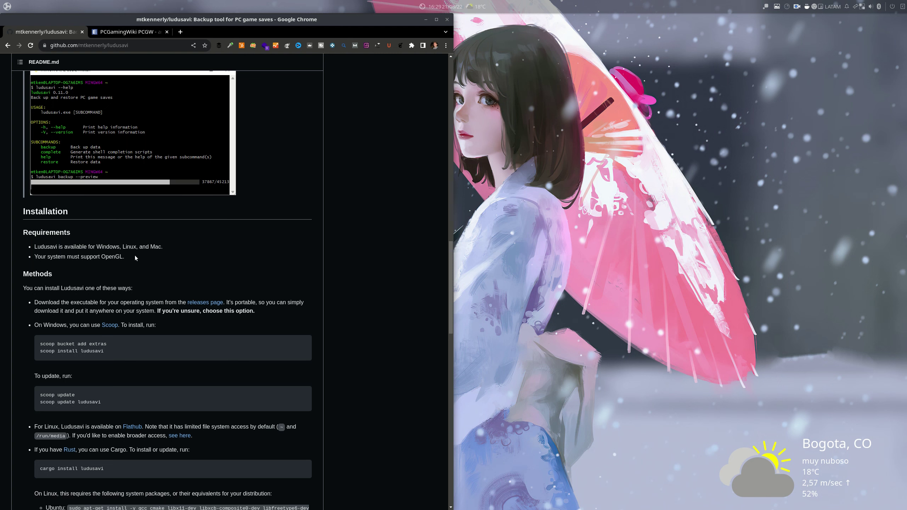
pyautogui.scroll(-5, 379, 337)
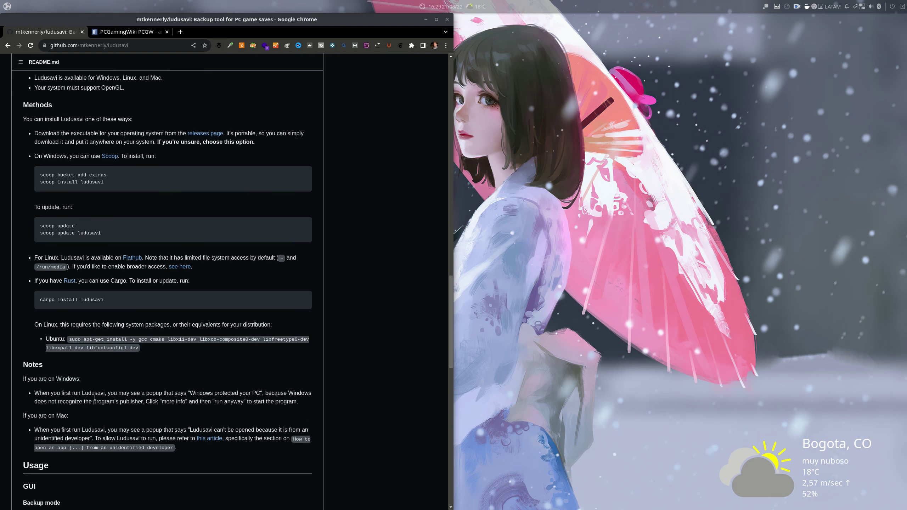
pyautogui.scroll(-14, 200, 393)
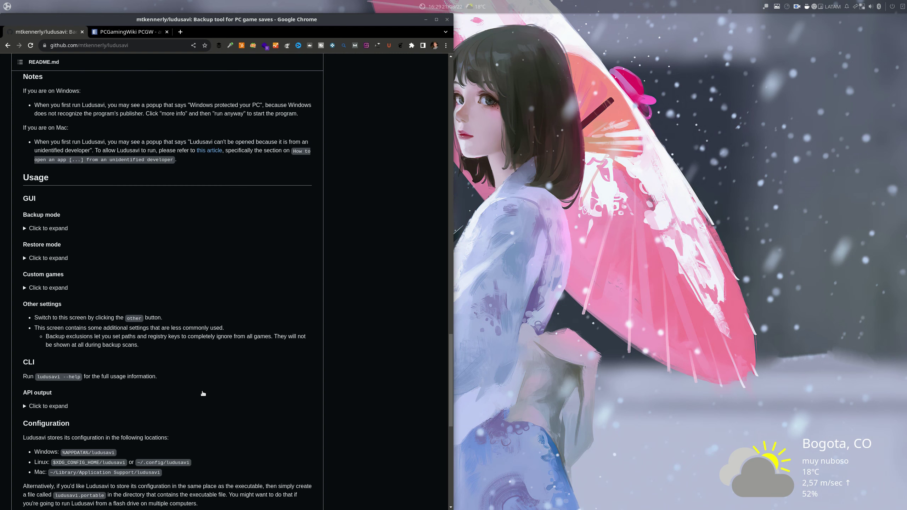
pyautogui.scroll(-6, 203, 390)
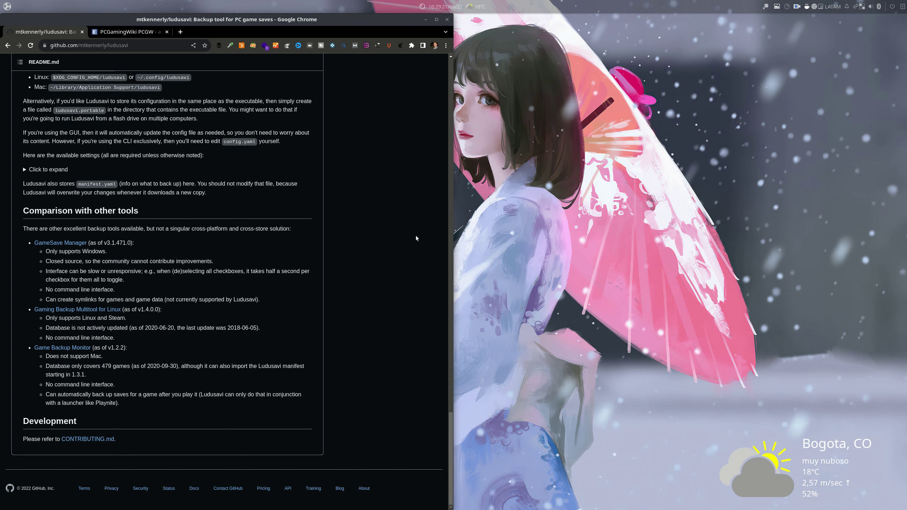
pyautogui.moveTo(451, 462); pyautogui.dragTo(471, 98)
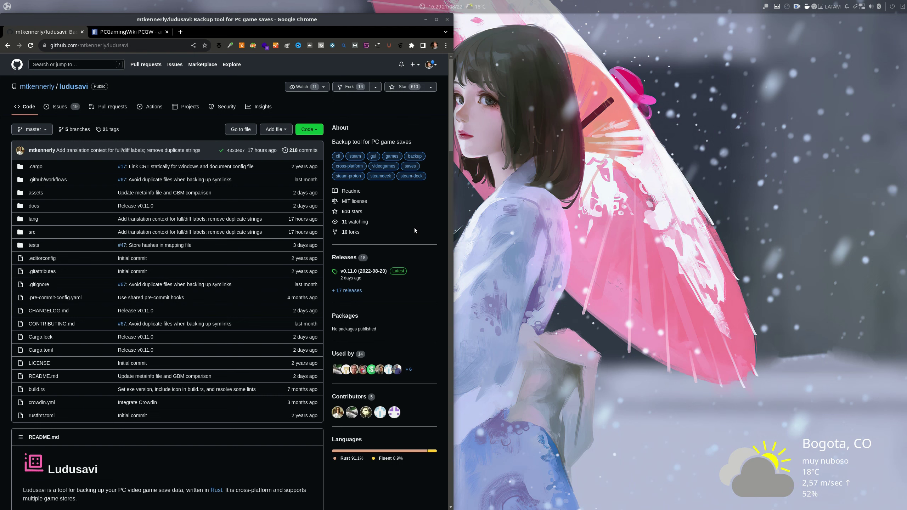
# Launch the Software store and move its window clear of the browser
pyautogui.press('super')
pyautogui.write('soft')
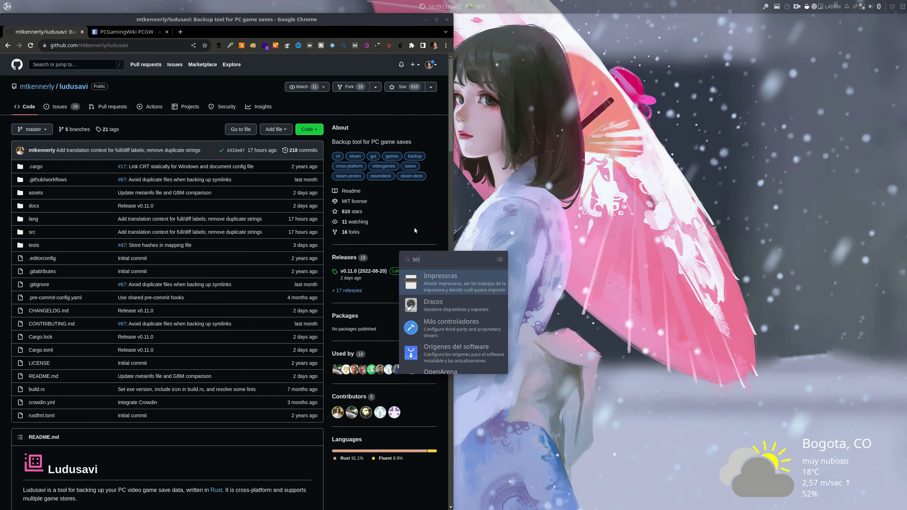
pyautogui.click(491, 367)
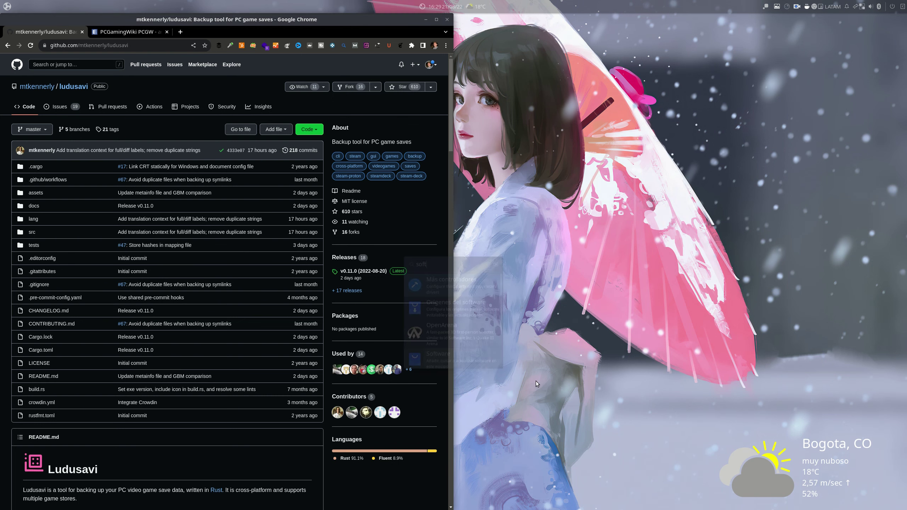
pyautogui.moveTo(586, 17); pyautogui.dragTo(599, 93)
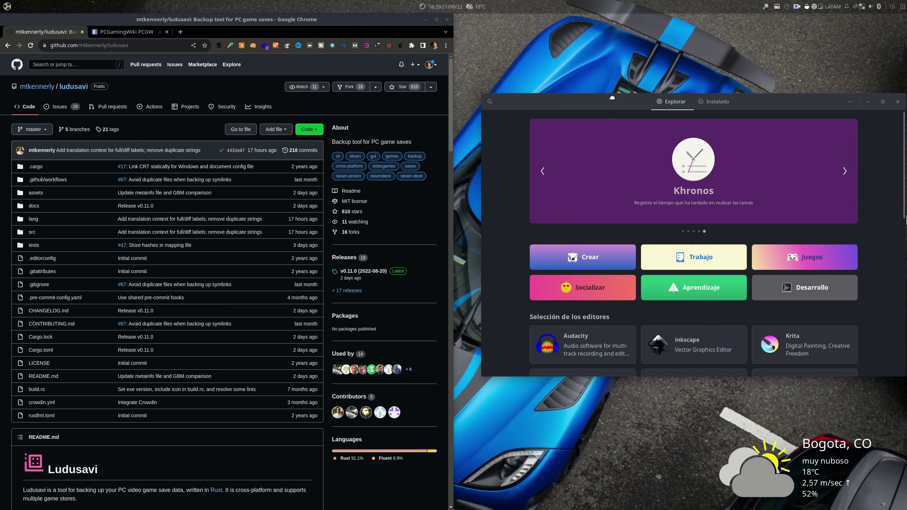
# Search the store for "ludusa" and open the ludusavi application page
pyautogui.click(478, 95)
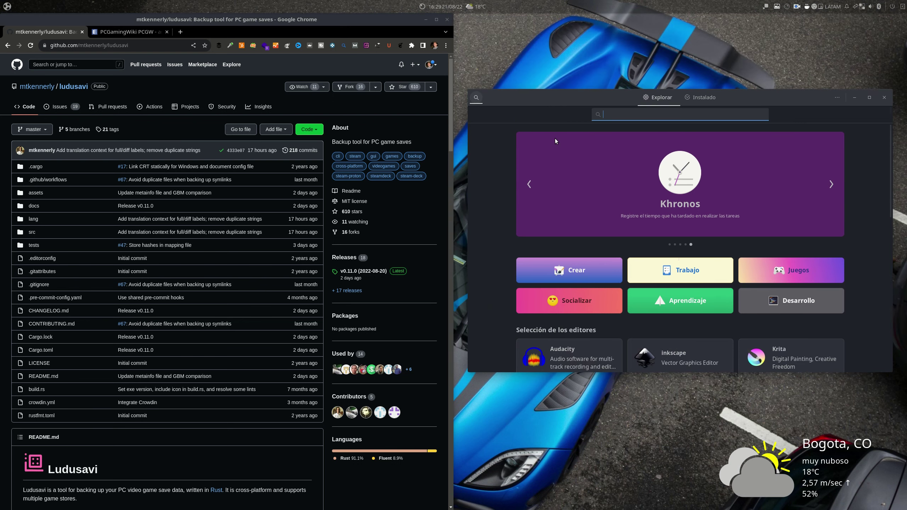
pyautogui.write('lu')
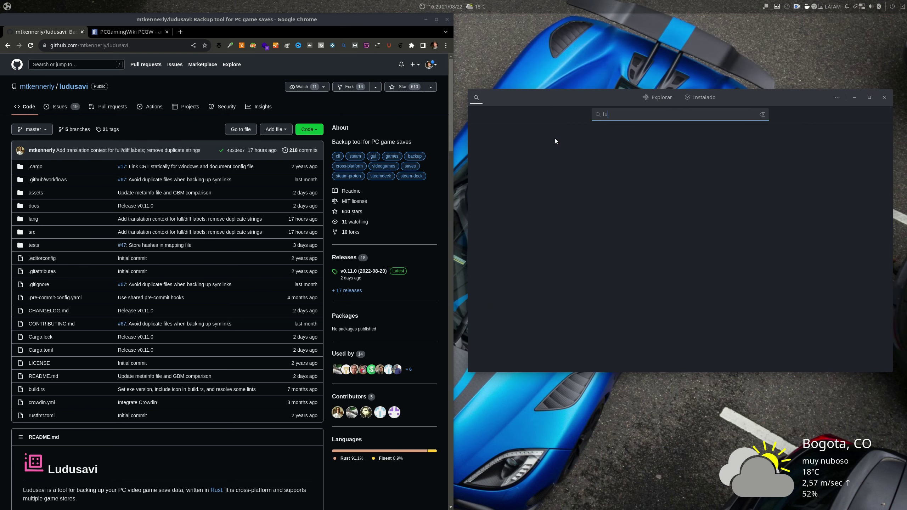
pyautogui.write('dusa')
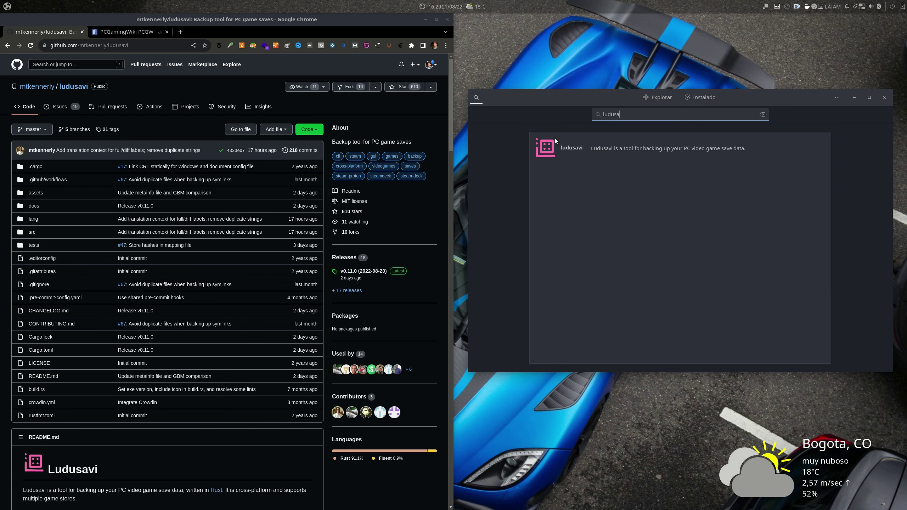
pyautogui.click(588, 148)
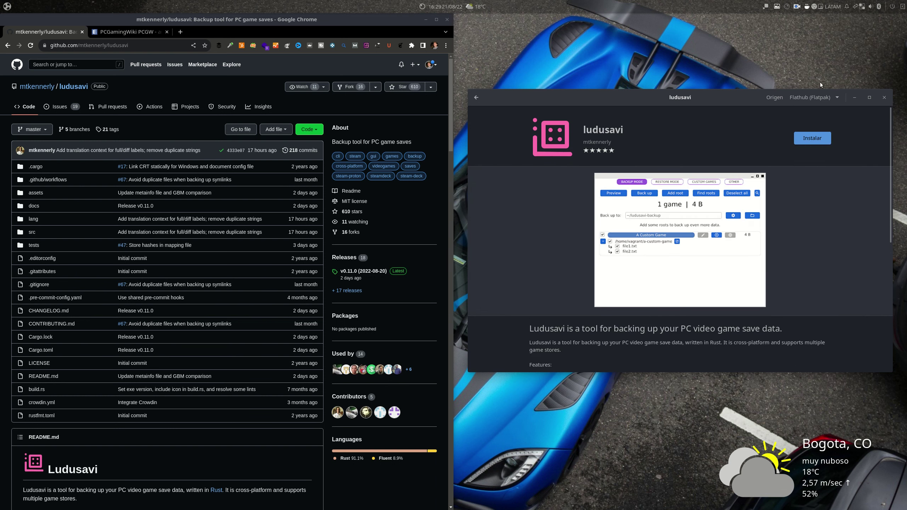
# Review ludusavi's package source and details, and install it from Flathub (Flatpak)
pyautogui.click(824, 95)
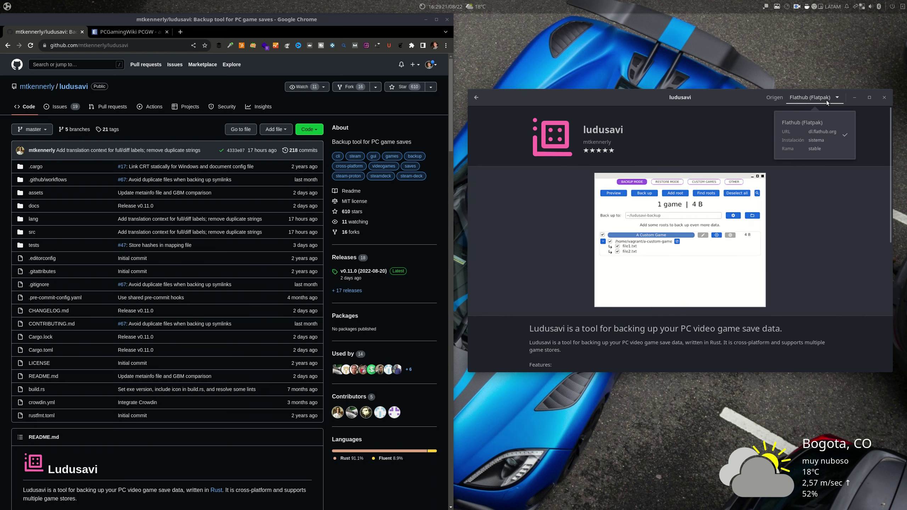
pyautogui.click(548, 246)
pyautogui.scroll(-5, 529, 289)
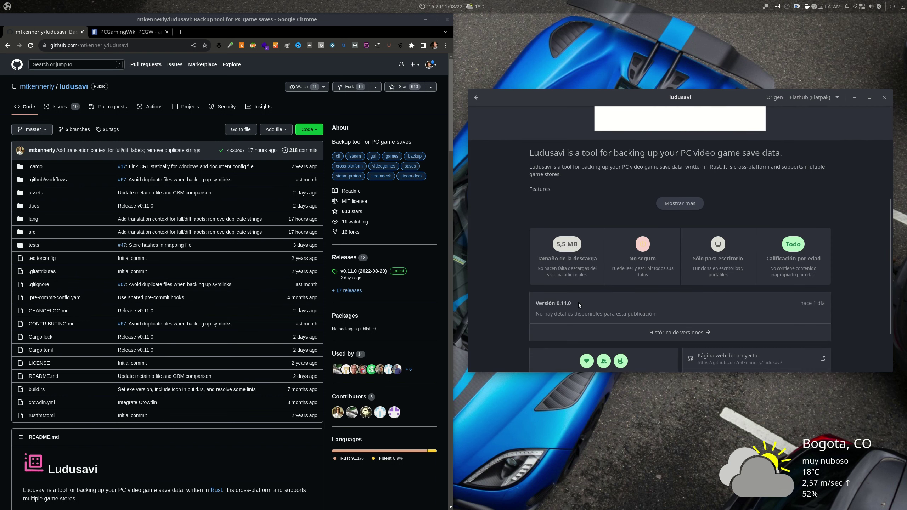
pyautogui.scroll(6, 641, 319)
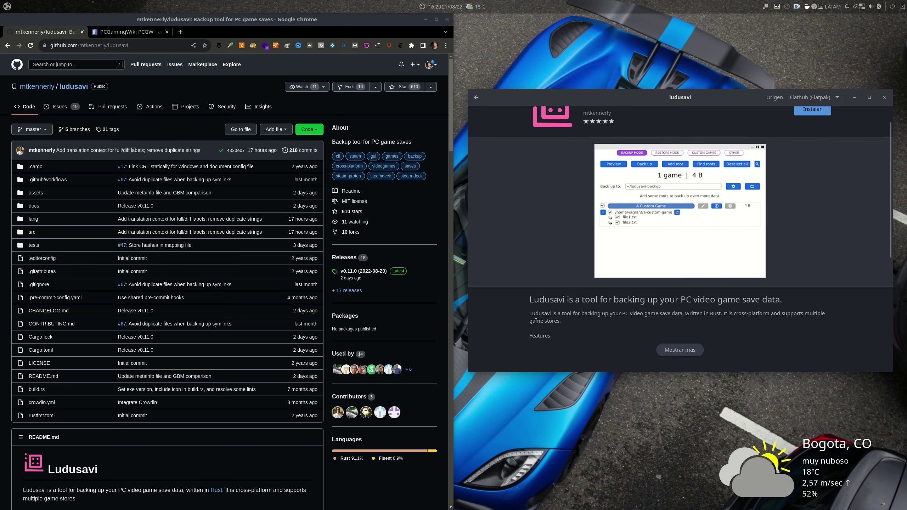
pyautogui.click(823, 140)
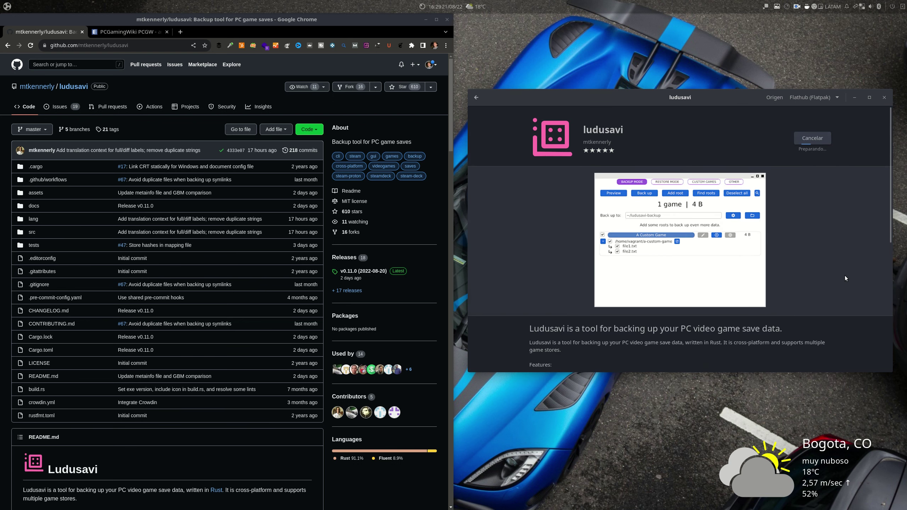
# Minimize the browser, launch the installed Ludusavi application and close the software store
pyautogui.click(426, 20)
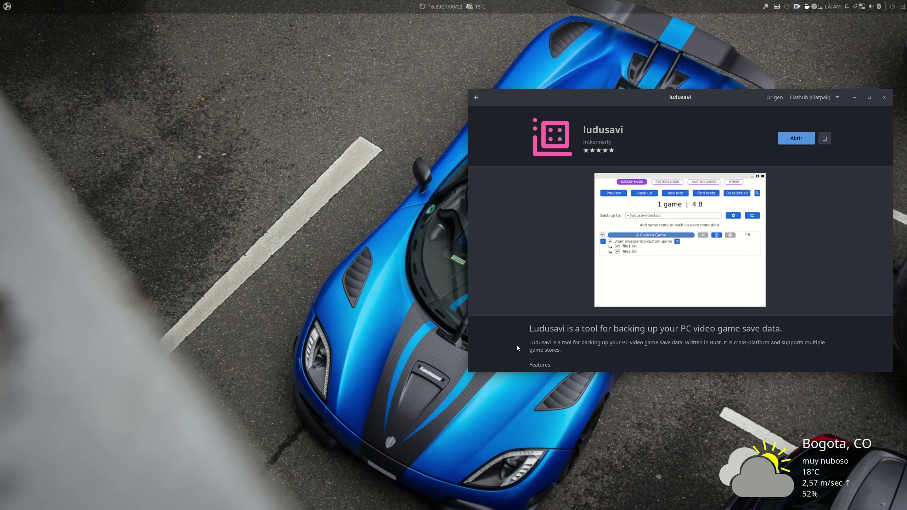
pyautogui.moveTo(590, 101); pyautogui.dragTo(355, 132)
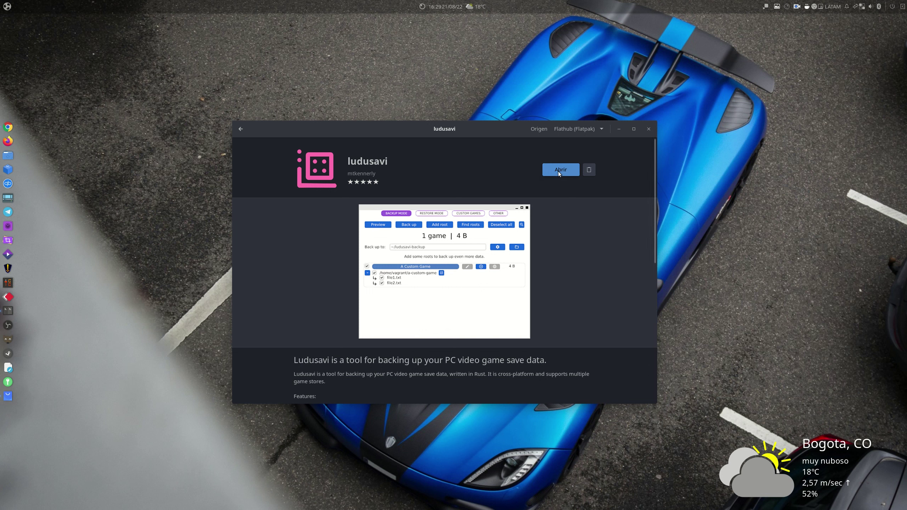
pyautogui.click(649, 128)
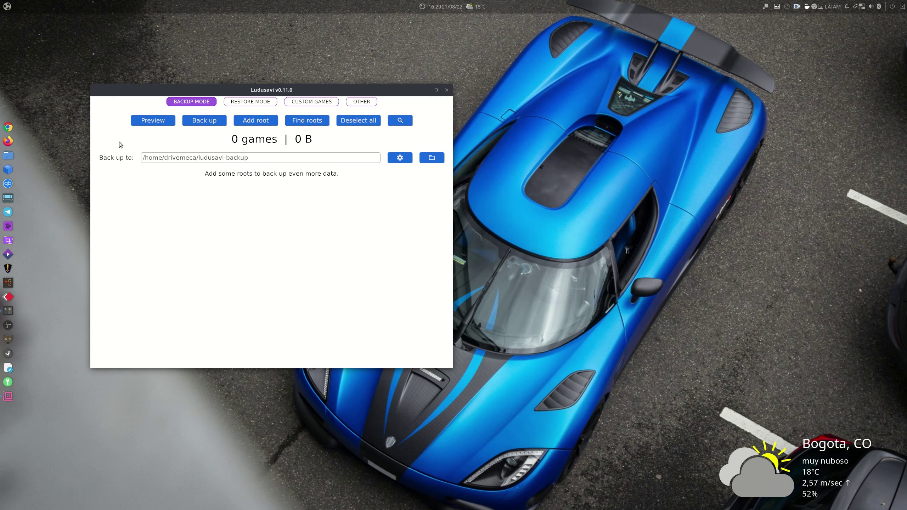
# Center the Ludusavi window on the desktop and set the backup destination to the bck drive
pyautogui.moveTo(150, 91); pyautogui.dragTo(409, 132)
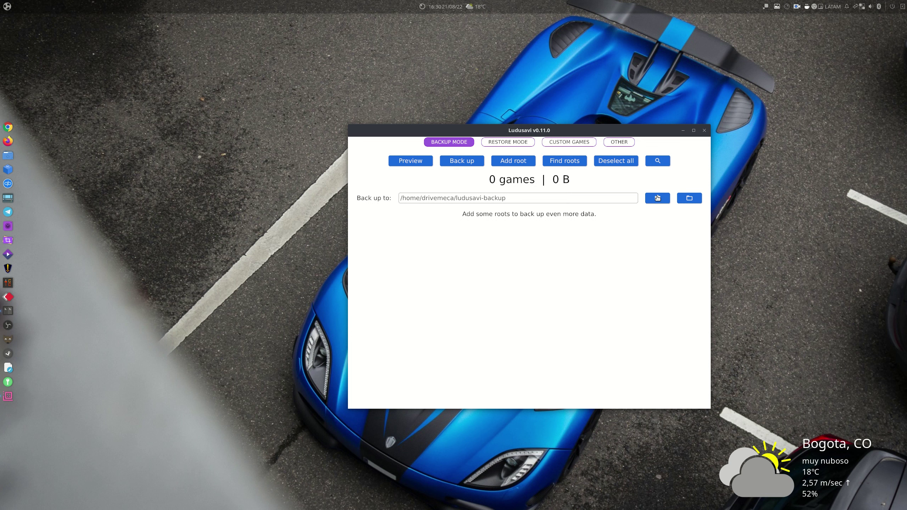
pyautogui.click(693, 203)
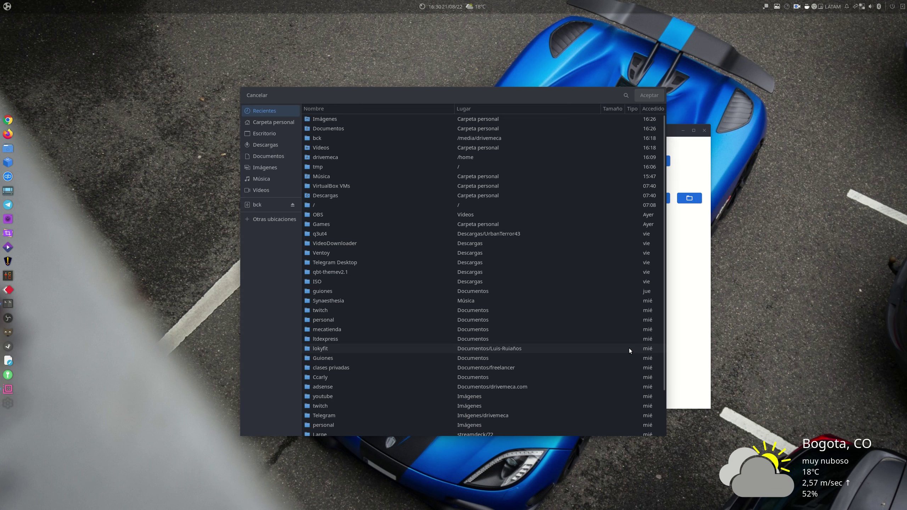
pyautogui.click(258, 204)
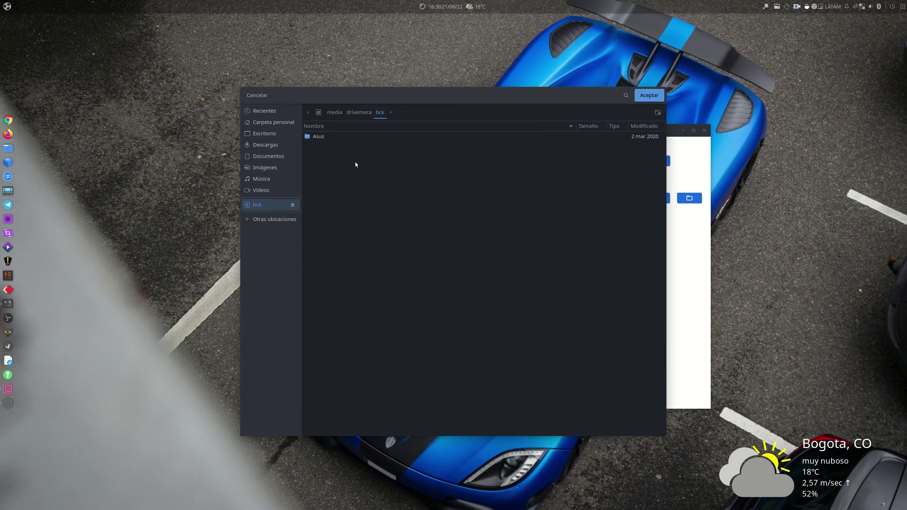
pyautogui.click(649, 95)
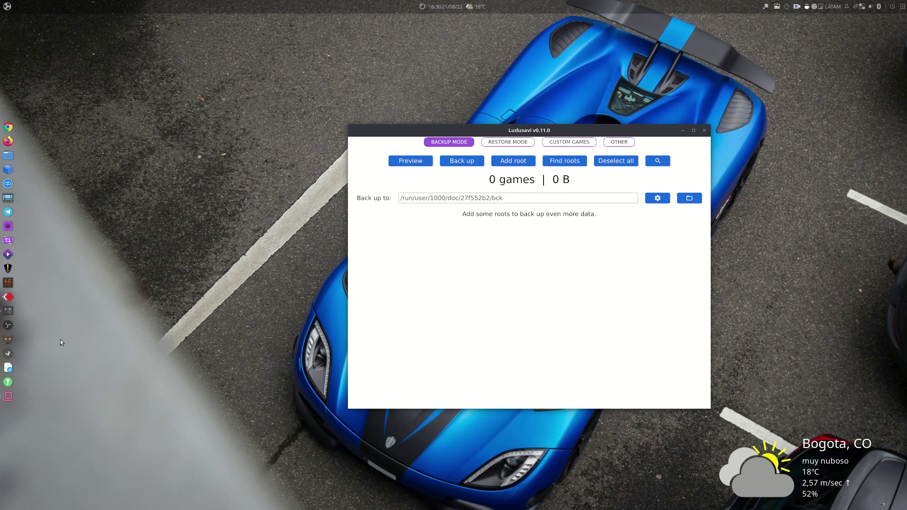
# Set the backup format to Zip, keep Deflate compression and run a preview of the backup
pyautogui.click(666, 198)
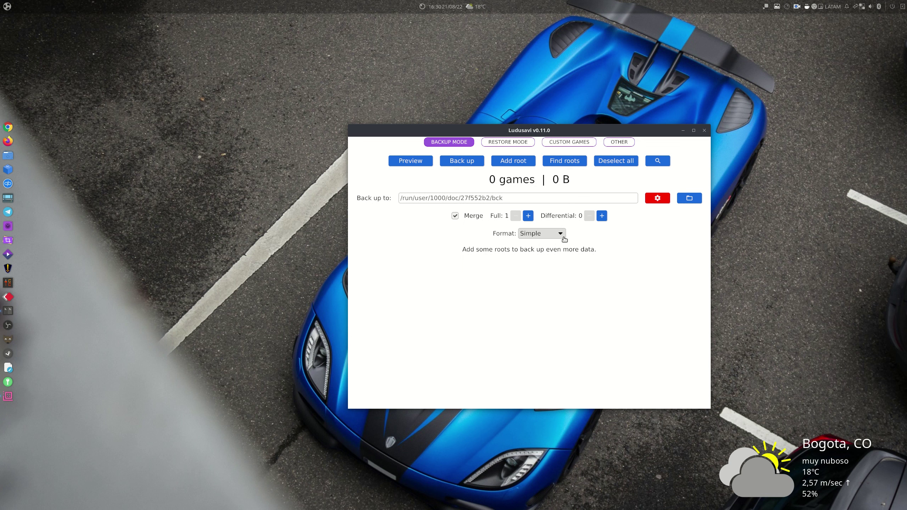
pyautogui.click(551, 236)
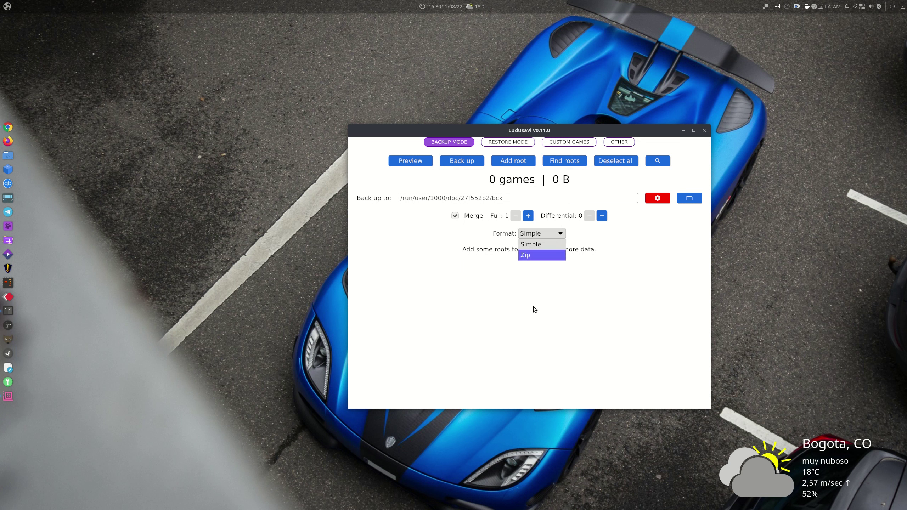
pyautogui.click(525, 255)
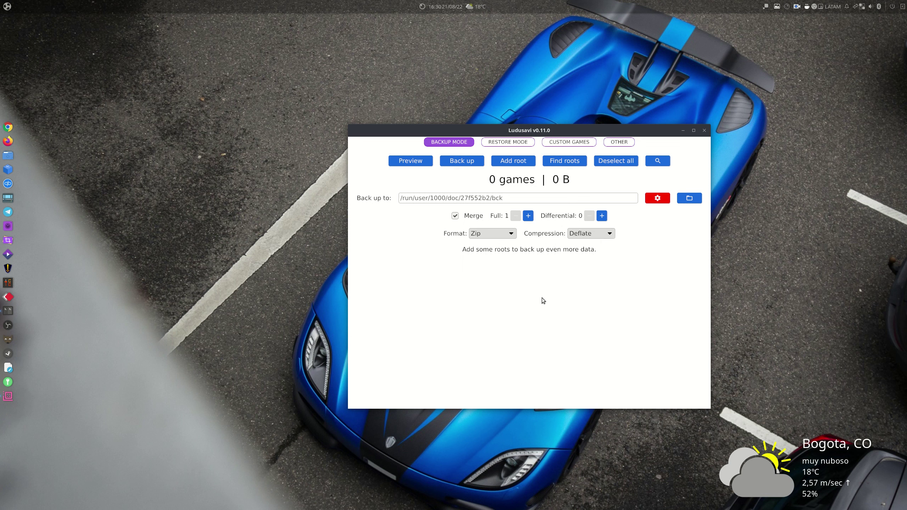
pyautogui.click(610, 234)
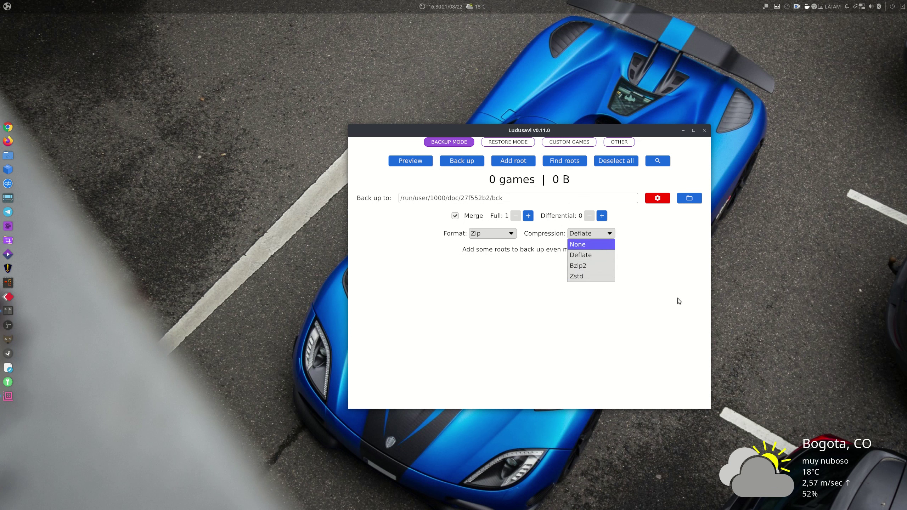
pyautogui.click(666, 305)
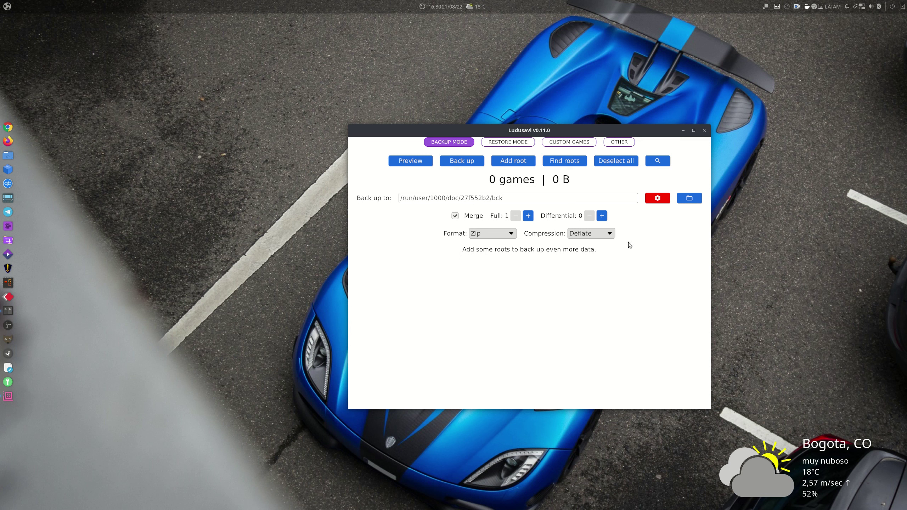
pyautogui.click(406, 162)
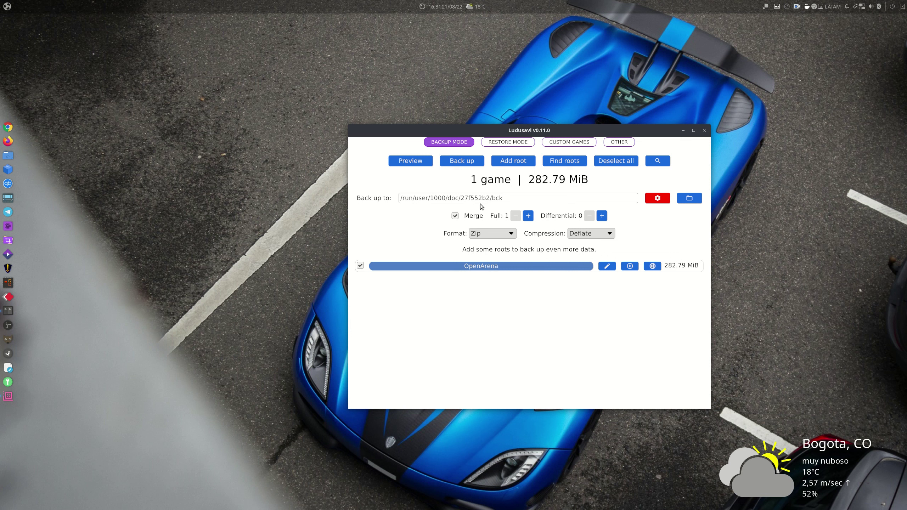
# Add a backup root of type Epic pointing to the Games folder and preview the backup
pyautogui.click(518, 161)
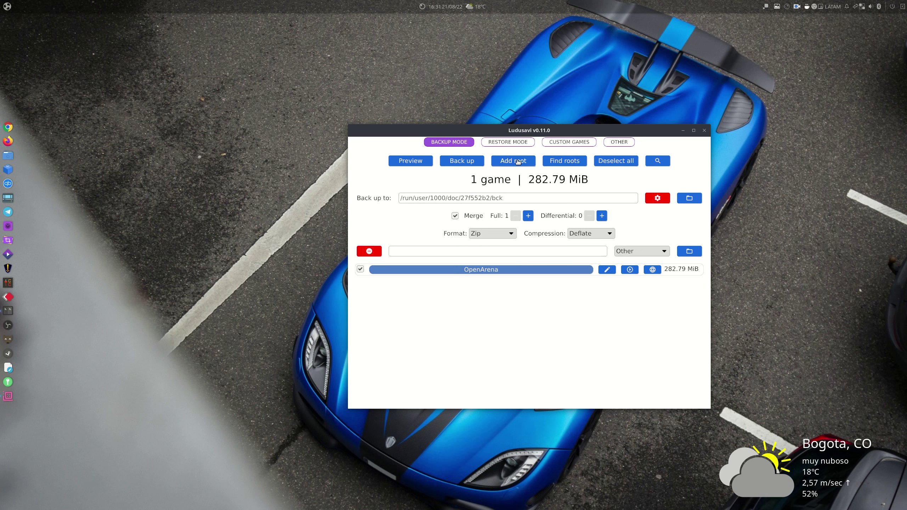
pyautogui.click(665, 251)
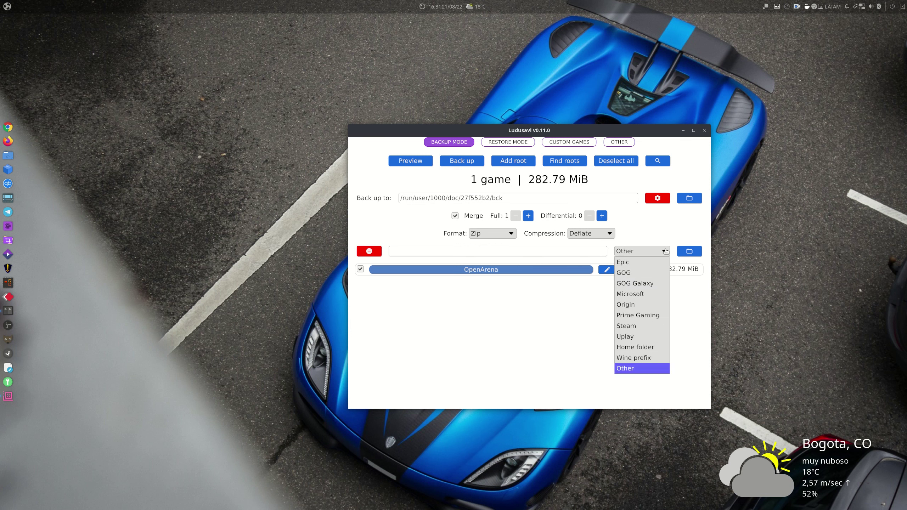
pyautogui.click(628, 263)
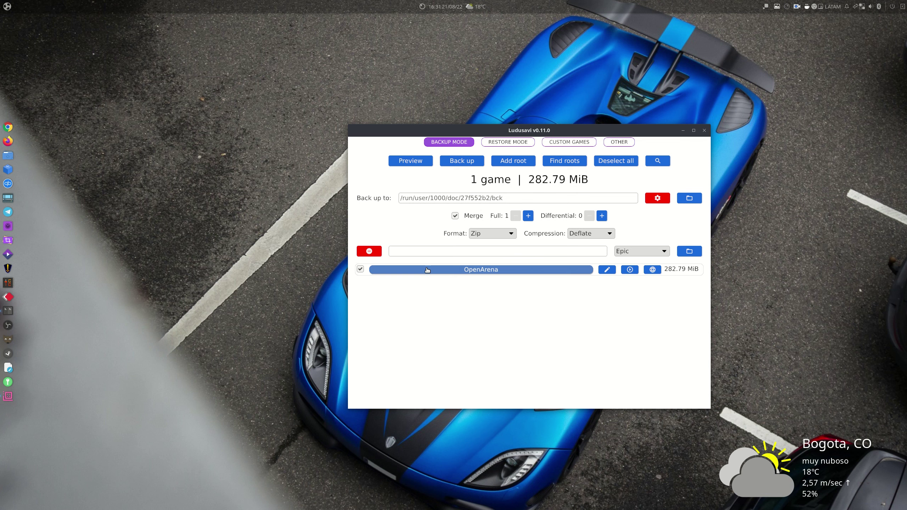
pyautogui.click(696, 251)
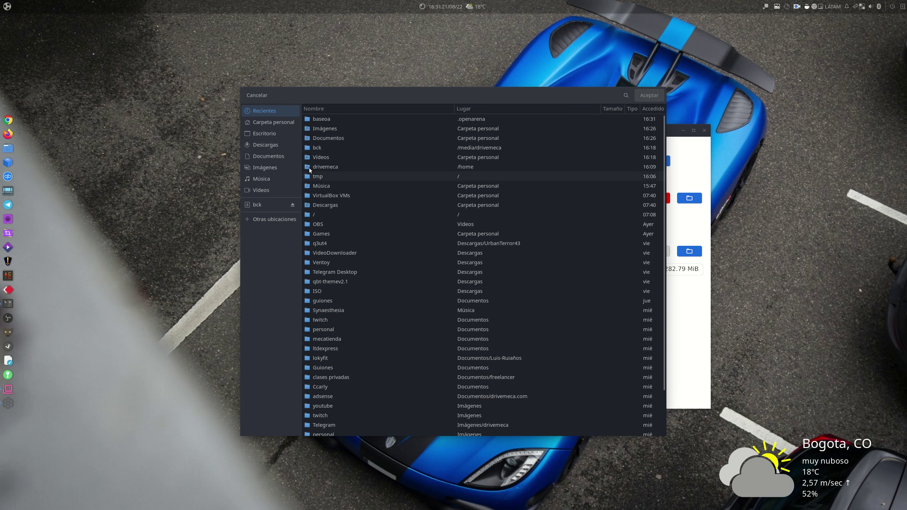
pyautogui.click(313, 234)
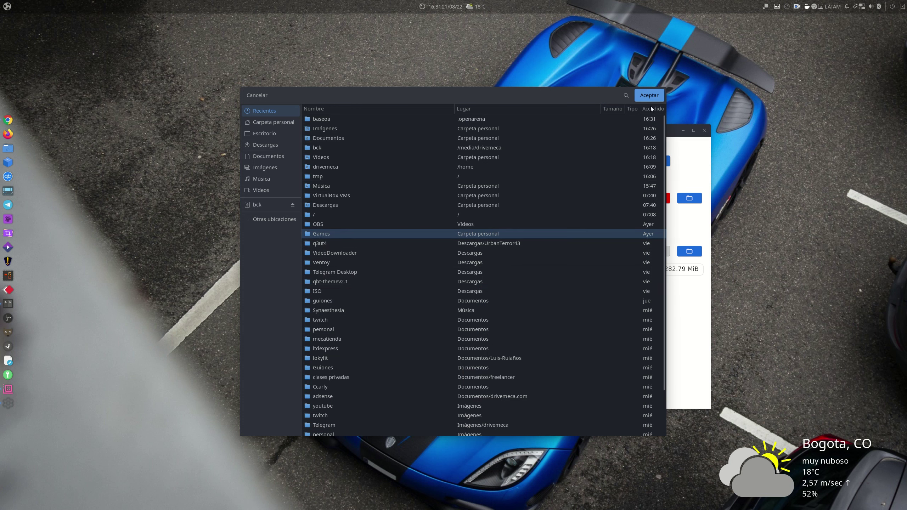
pyautogui.click(649, 95)
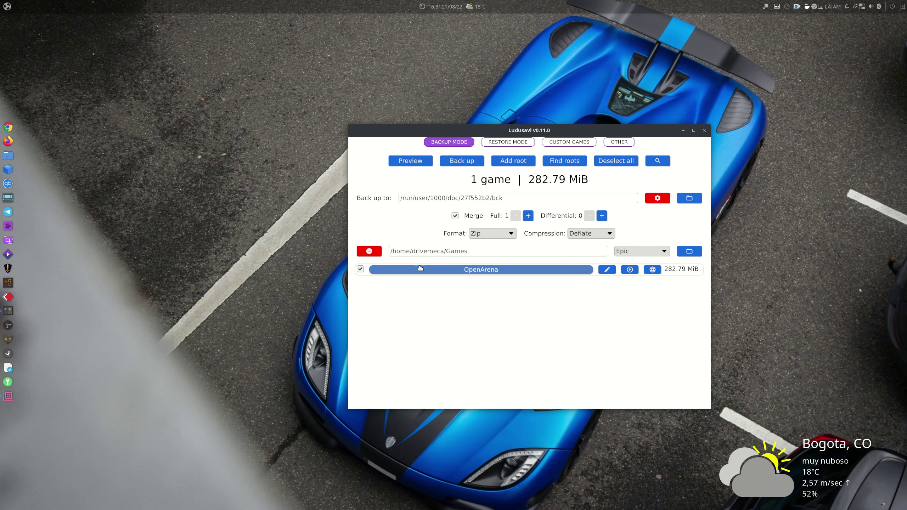
pyautogui.click(402, 161)
# Change the root's folder to the Heroic folder inside Games and preview the backup again
pyautogui.click(694, 254)
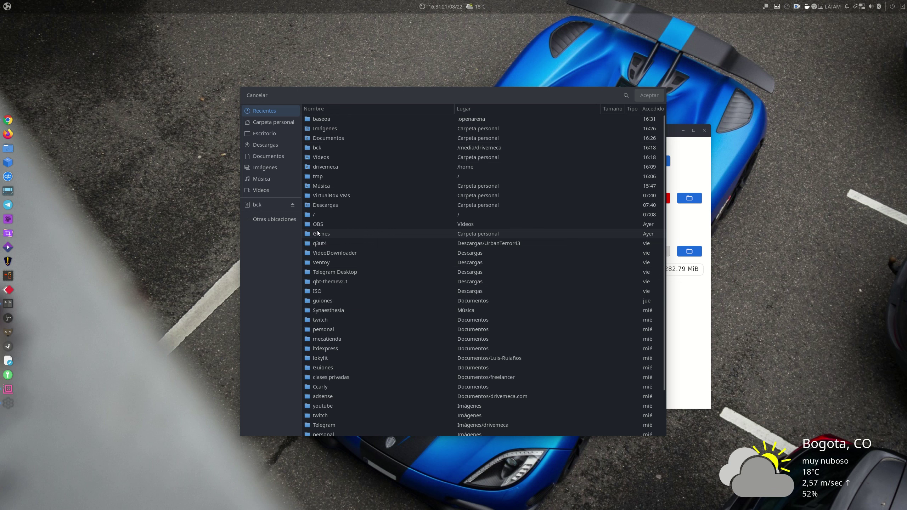
pyautogui.doubleClick(318, 233)
pyautogui.click(309, 138)
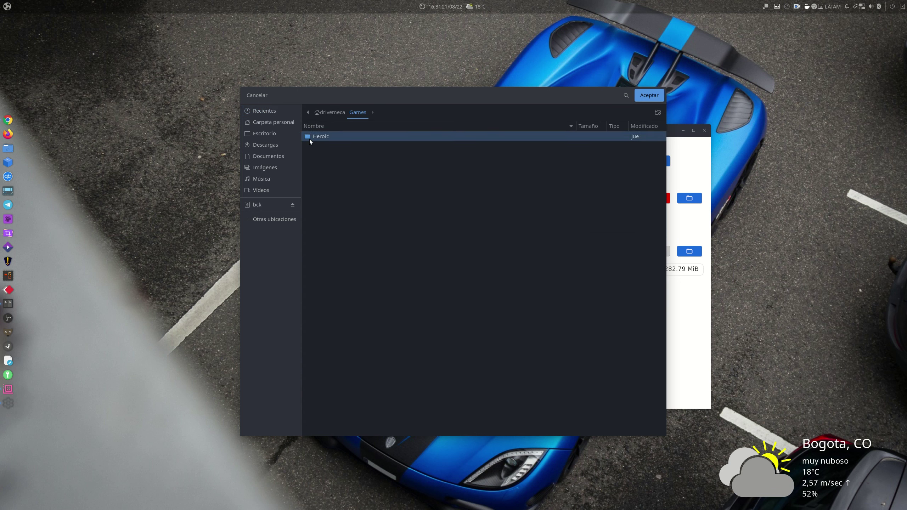
pyautogui.doubleClick(309, 139)
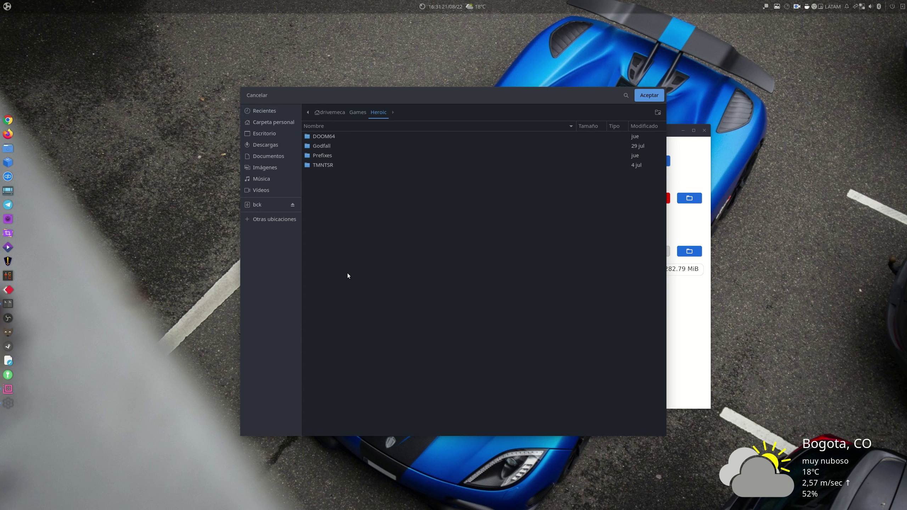
pyautogui.click(648, 98)
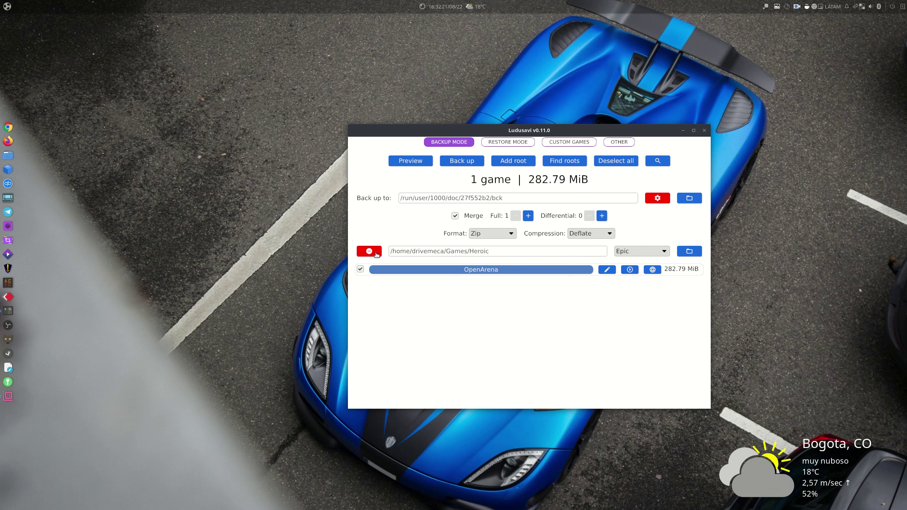
pyautogui.click(410, 161)
# Set the root type to Home folder, shorten its path to /home/drivemeca/ and preview the backup
pyautogui.click(662, 253)
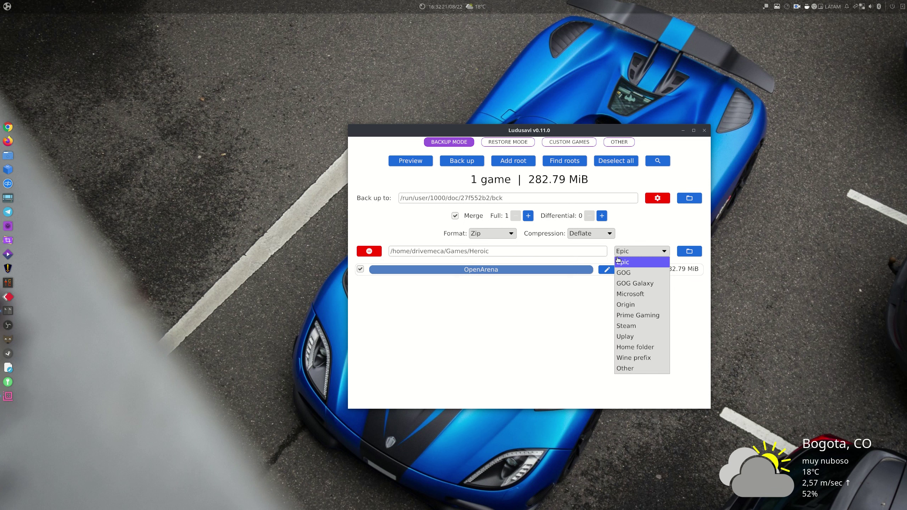
pyautogui.click(630, 348)
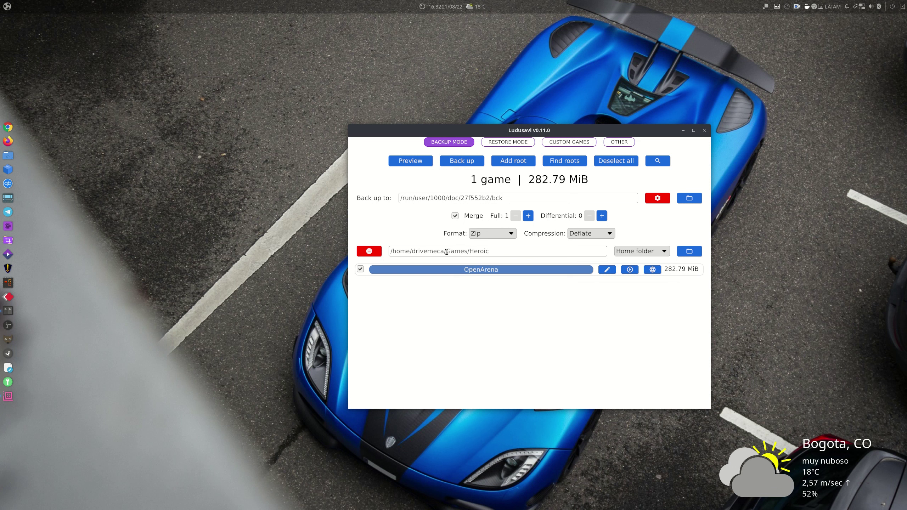
pyautogui.moveTo(446, 251); pyautogui.dragTo(517, 255)
pyautogui.press('BackSpace')
pyautogui.click(407, 162)
pyautogui.moveTo(423, 129); pyautogui.dragTo(322, 103)
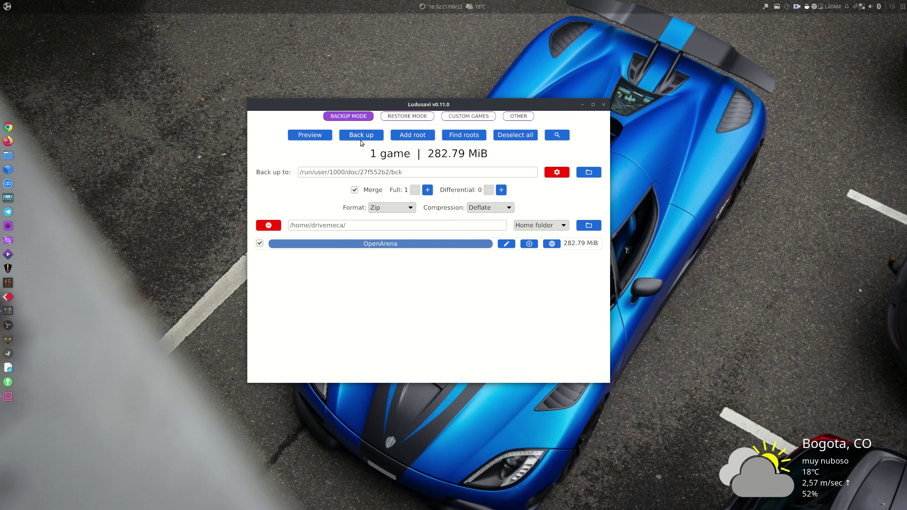
# Customize OpenArena as a custom game, trying out two extra empty path entries and removing them
pyautogui.click(508, 244)
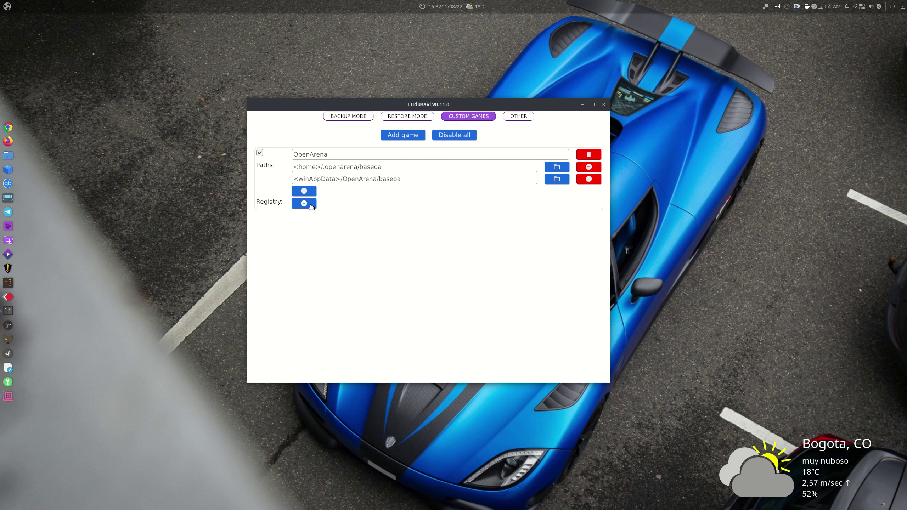
pyautogui.click(304, 191)
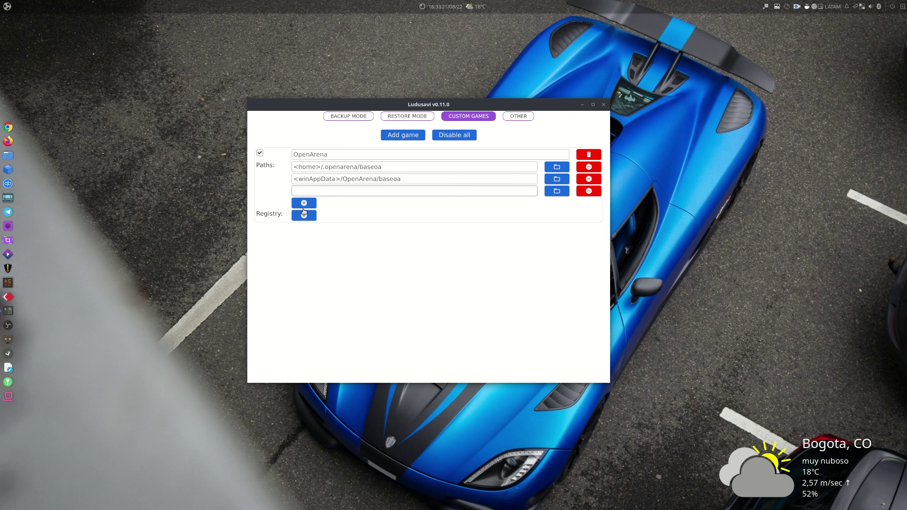
pyautogui.click(304, 204)
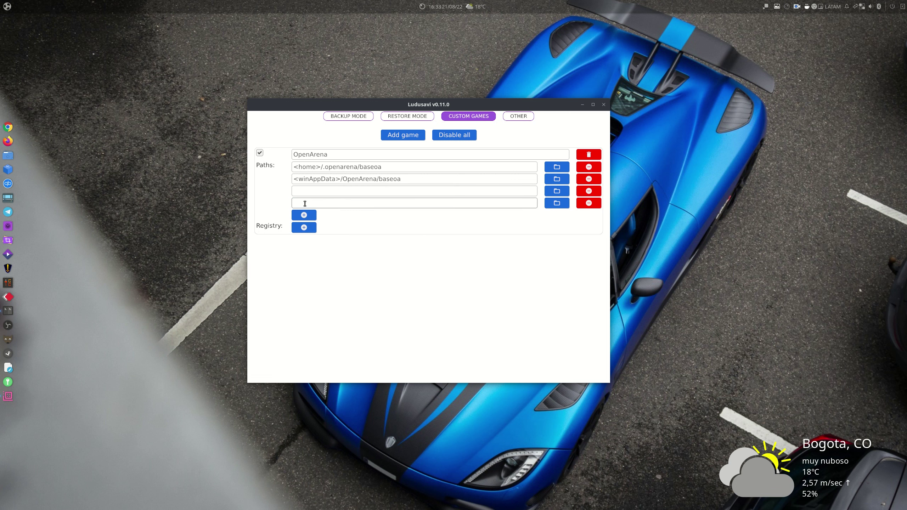
pyautogui.click(591, 204)
pyautogui.click(592, 192)
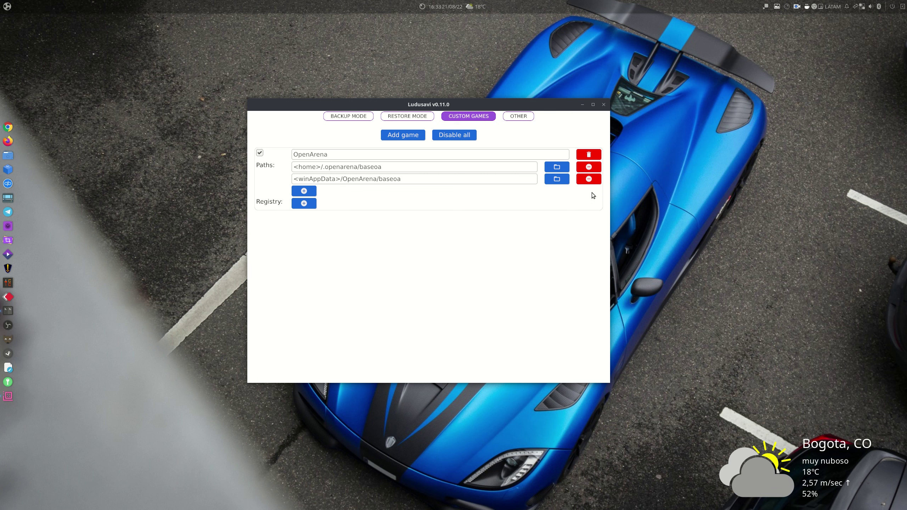
# Switch the interface language to Español and preview the backup again in backup mode
pyautogui.click(519, 116)
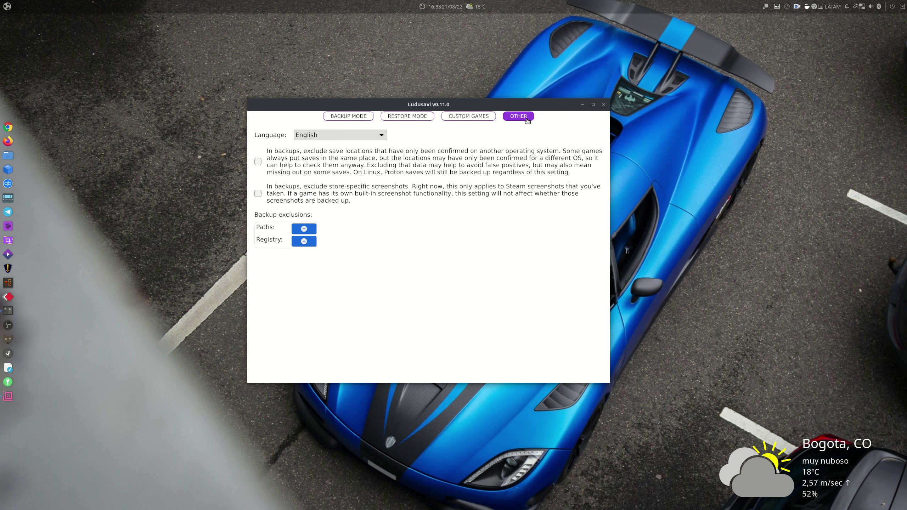
pyautogui.click(382, 135)
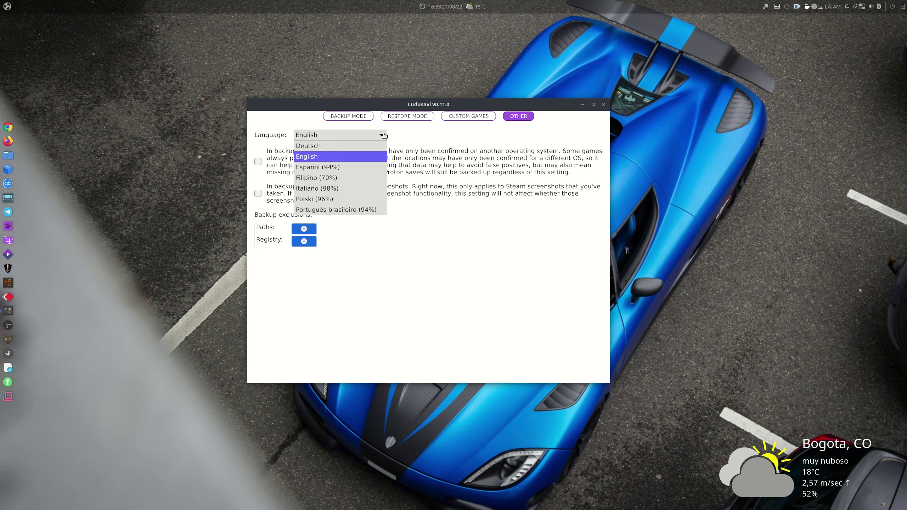
pyautogui.click(341, 167)
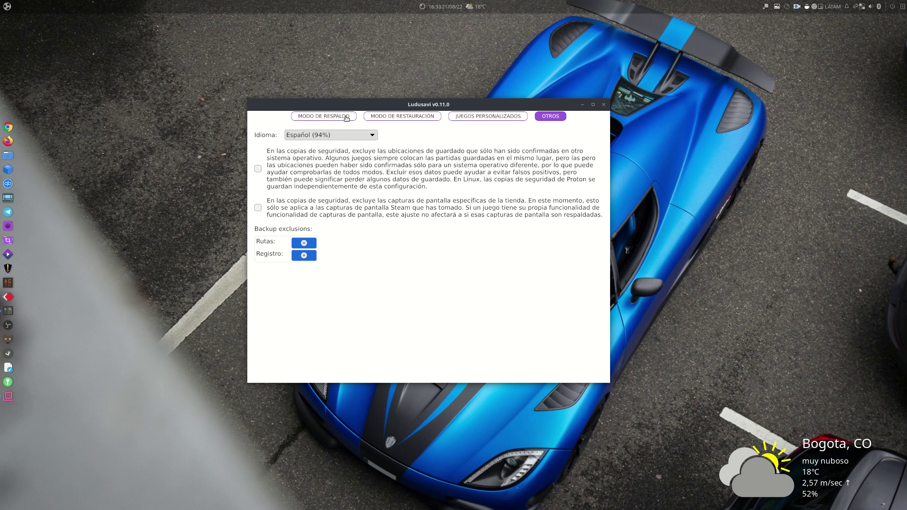
pyautogui.click(336, 118)
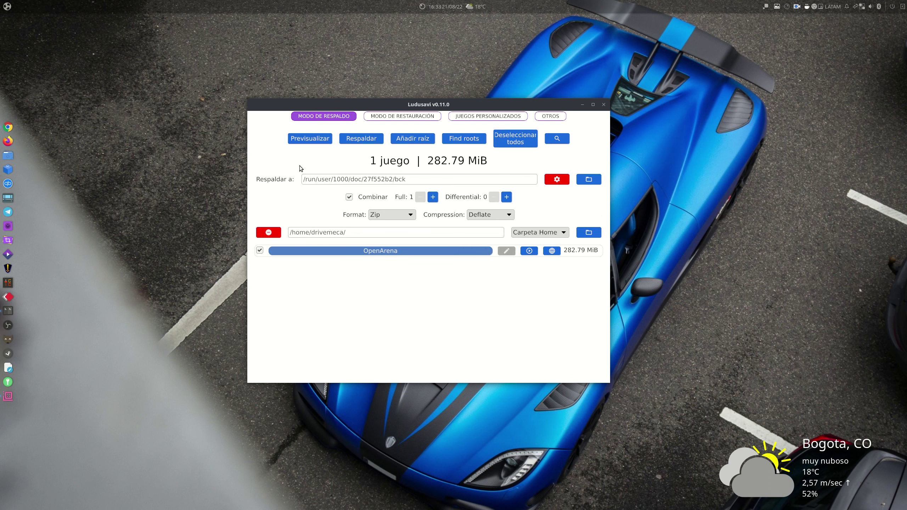
pyautogui.click(312, 143)
# Review the custom OpenArena entry, return to the backup view and close Ludusavi
pyautogui.moveTo(484, 104); pyautogui.dragTo(544, 81)
pyautogui.click(546, 93)
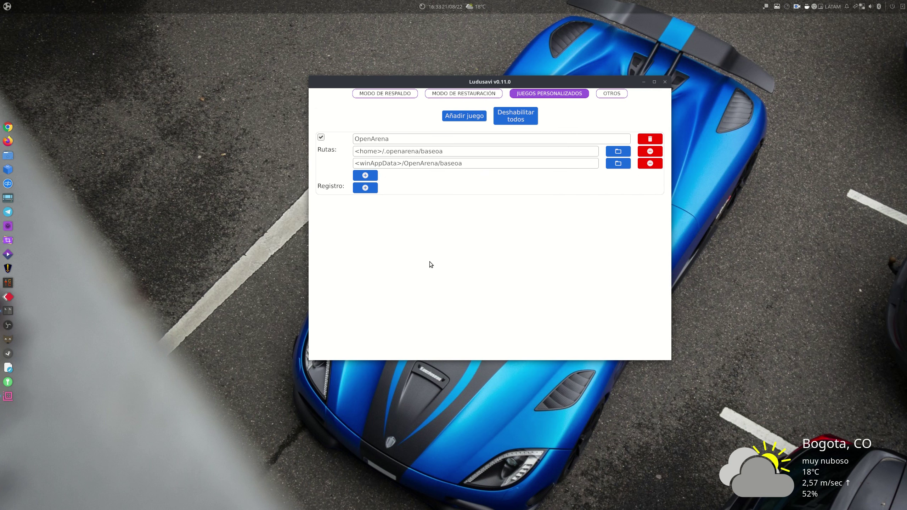
pyautogui.click(399, 95)
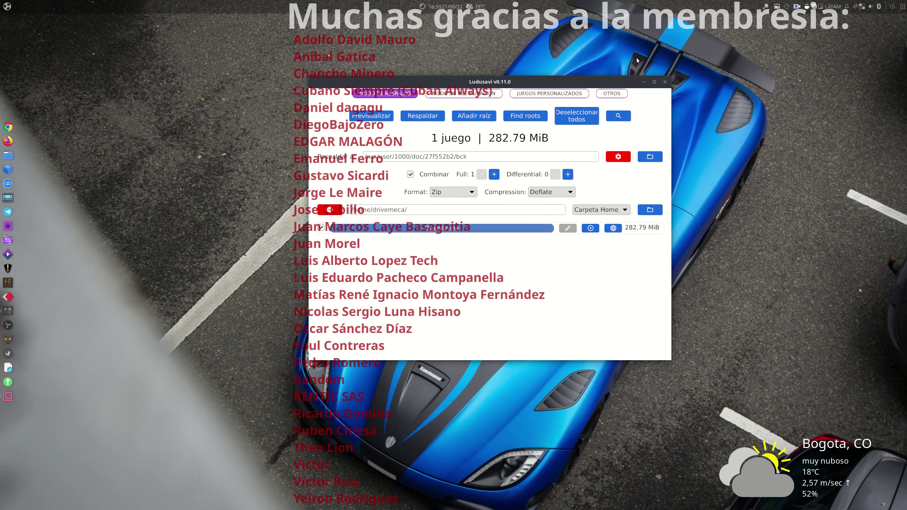
pyautogui.click(665, 81)
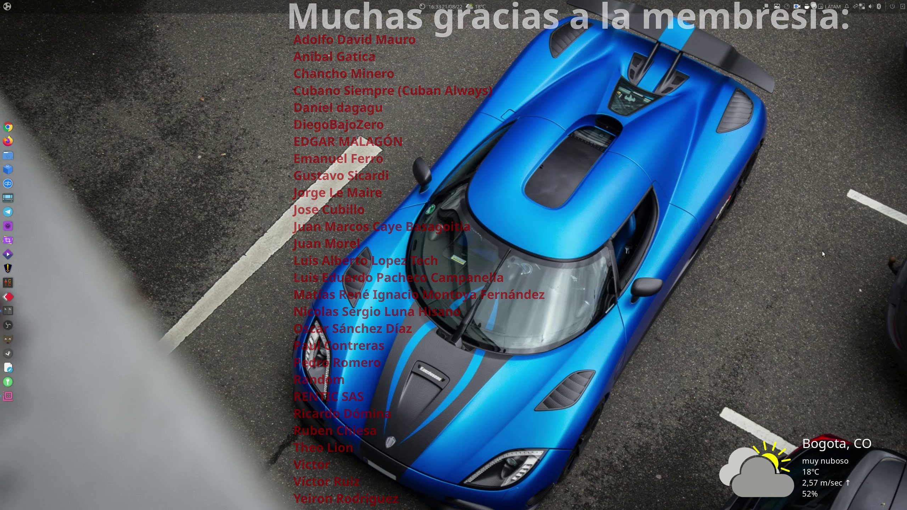